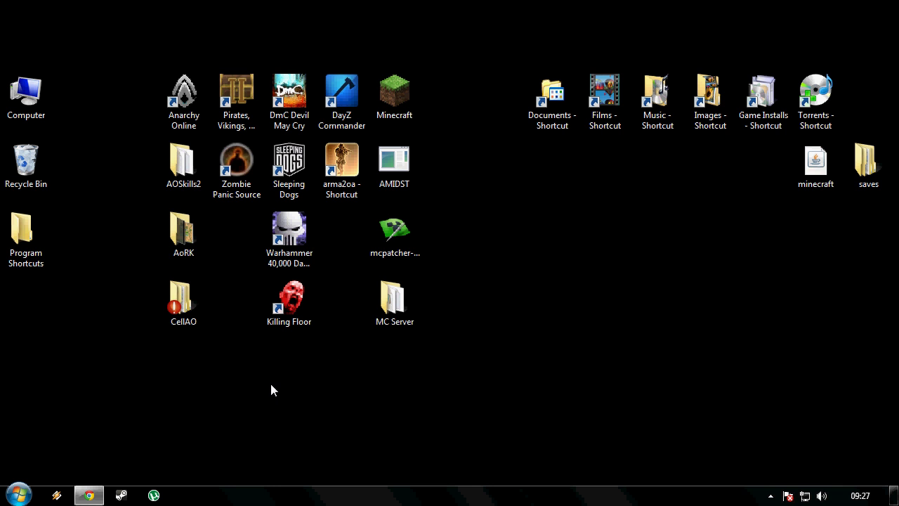
Download the universal package of Forge build 7.7.0.608 for MC 1.5.1, skipping the ad and closing its page.
click(89, 495)
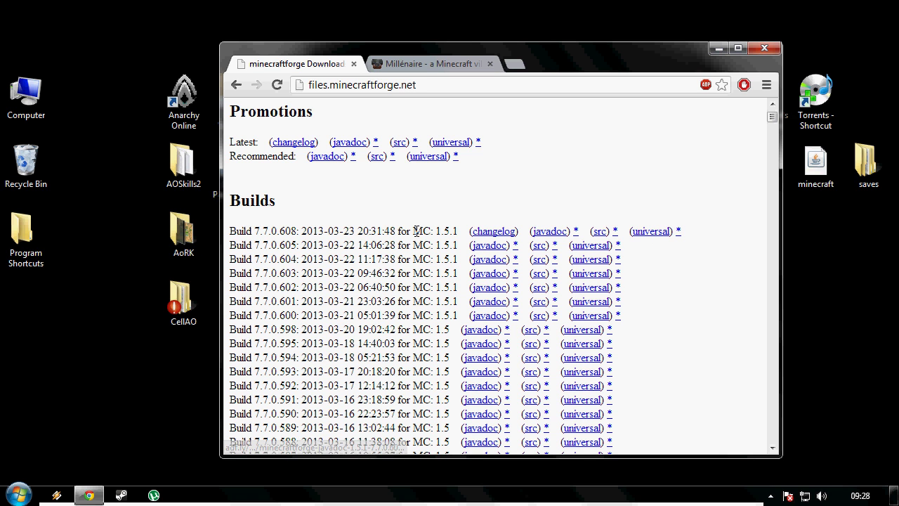
drag(415, 232, 460, 231)
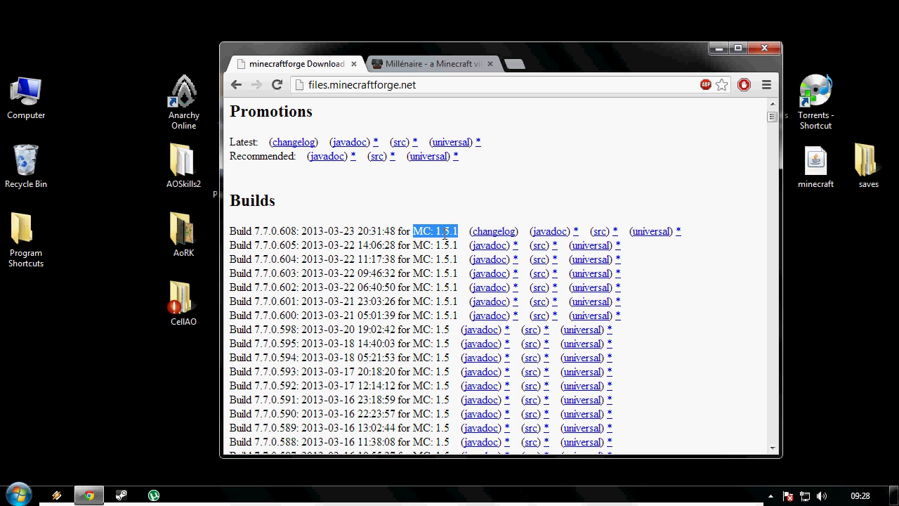
click(654, 231)
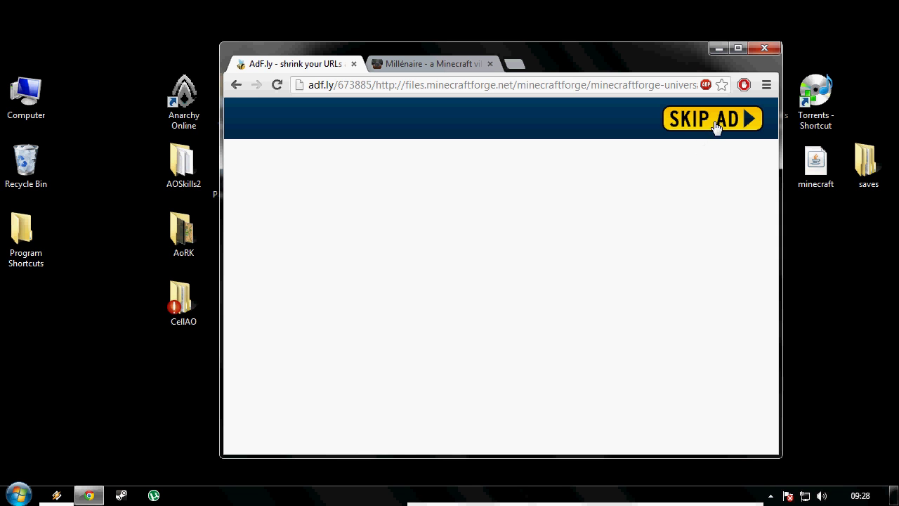
click(716, 125)
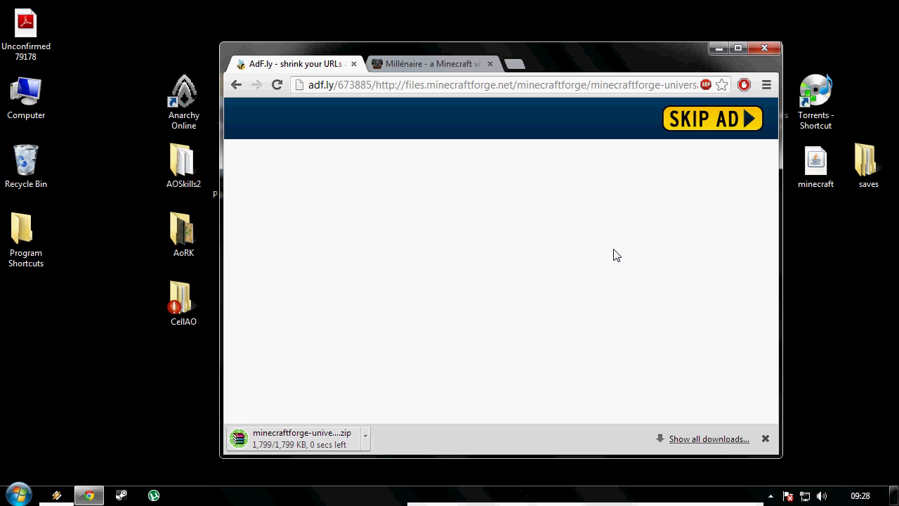
click(354, 64)
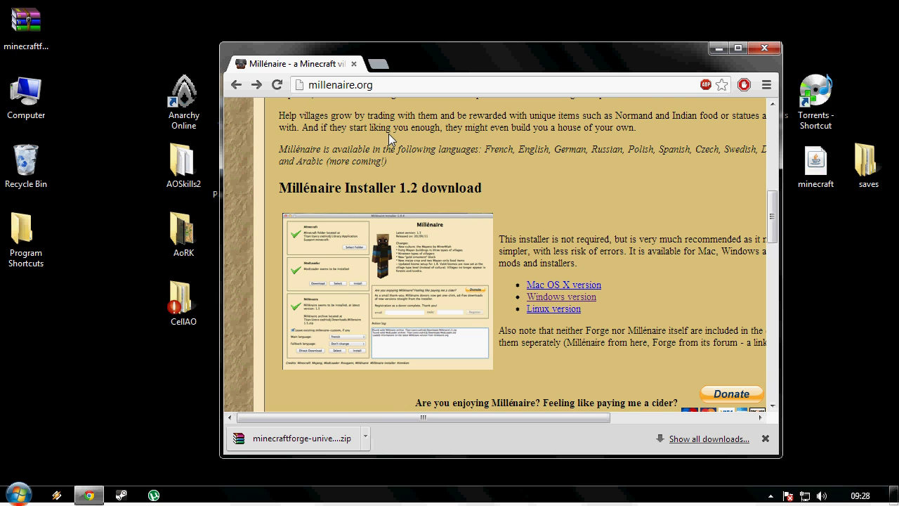
Download Millénaire 4.5.0 for Minecraft 1.5.1 from millenaire.org and close the browser.
scroll(389, 133, down, 5)
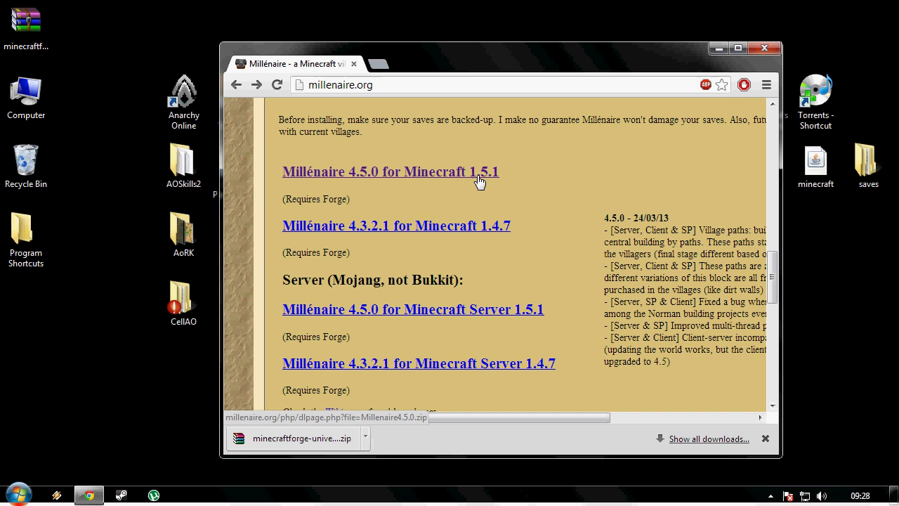
click(428, 177)
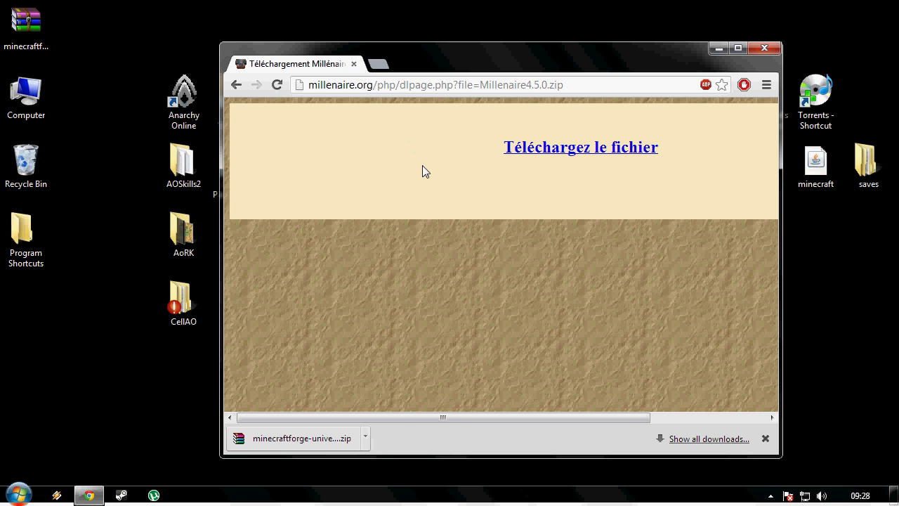
click(554, 159)
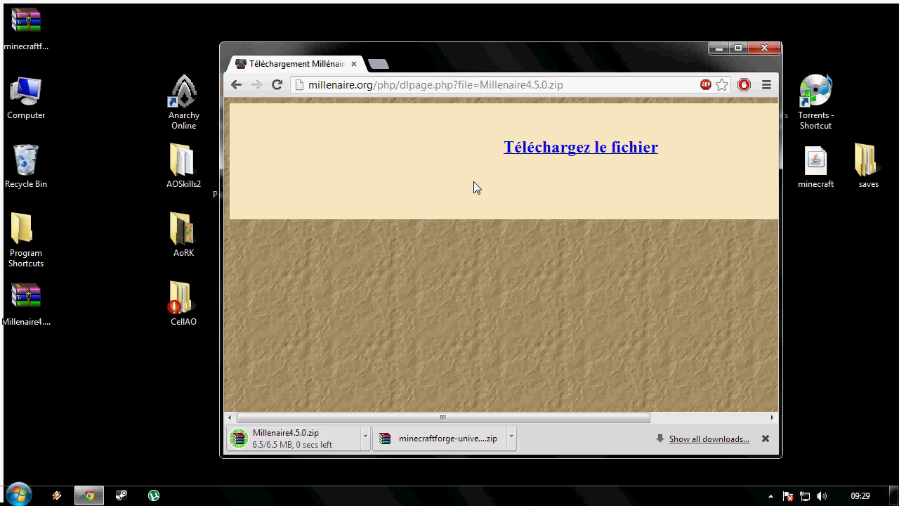
click(764, 50)
Move the downloaded Forge and Millénaire archives side by side into an empty area of the desktop.
drag(35, 23, 610, 313)
drag(26, 299, 657, 303)
click(607, 302)
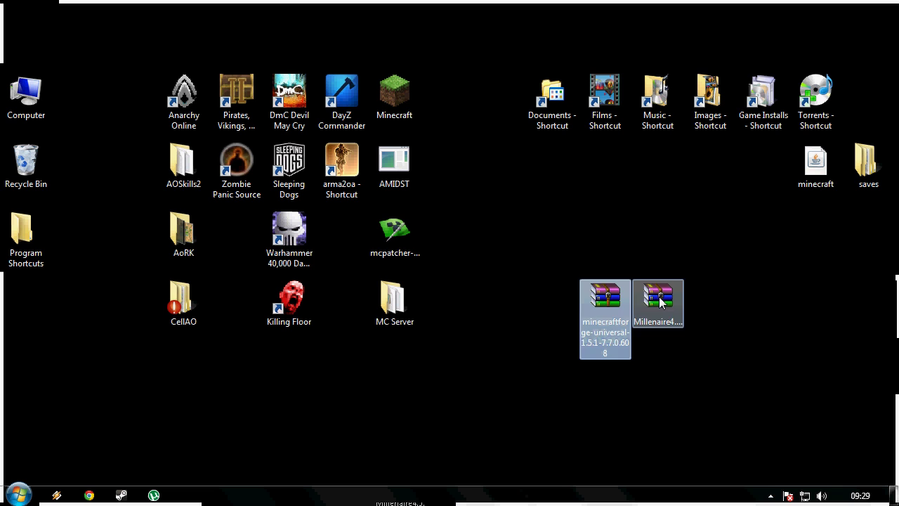
click(659, 297)
click(607, 300)
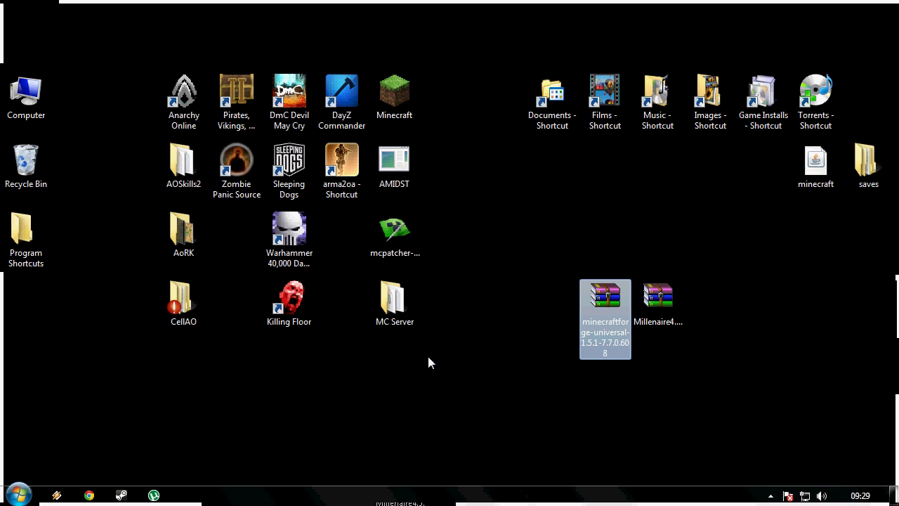
click(658, 295)
click(607, 300)
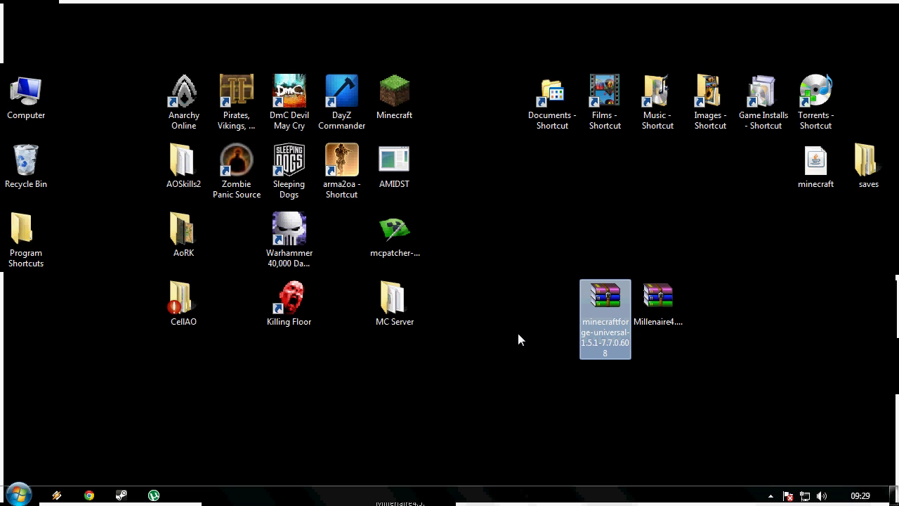
Go to the %appdata% Roaming folder and open the bin folder inside .minecraft.
click(19, 495)
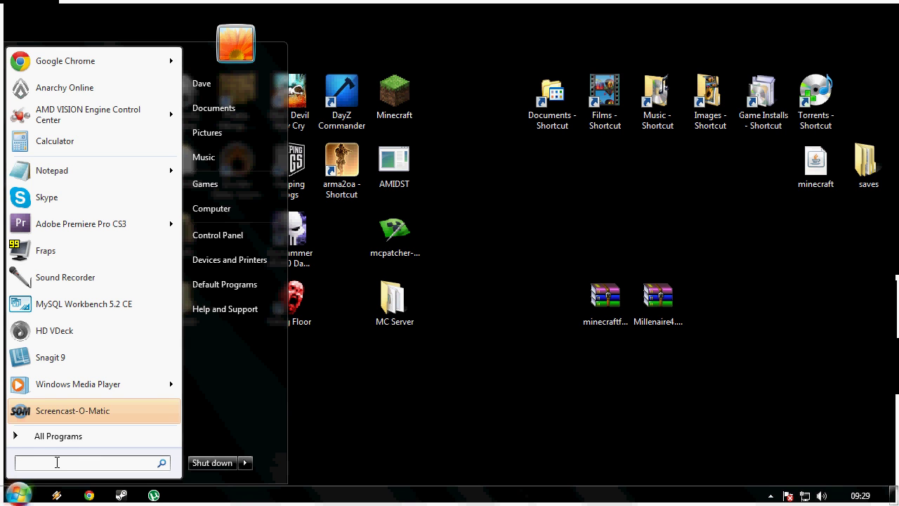
text(%appd)
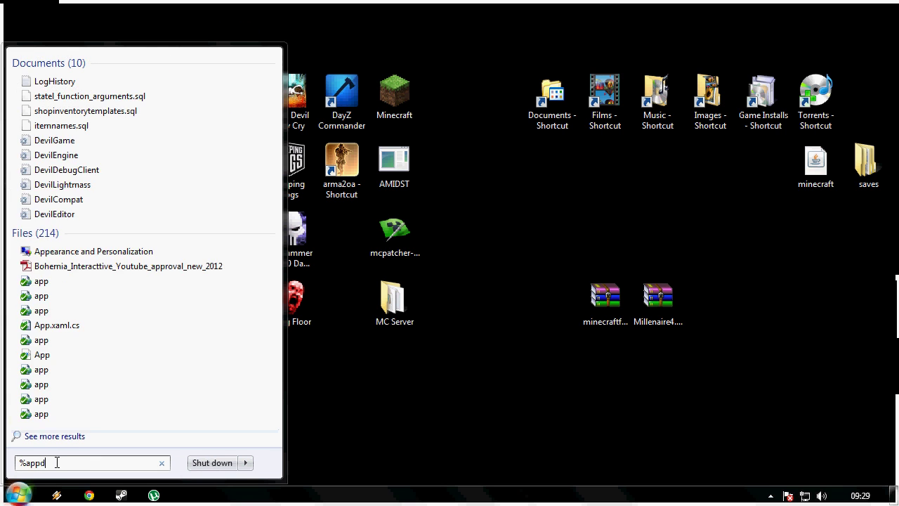
text(ata%)
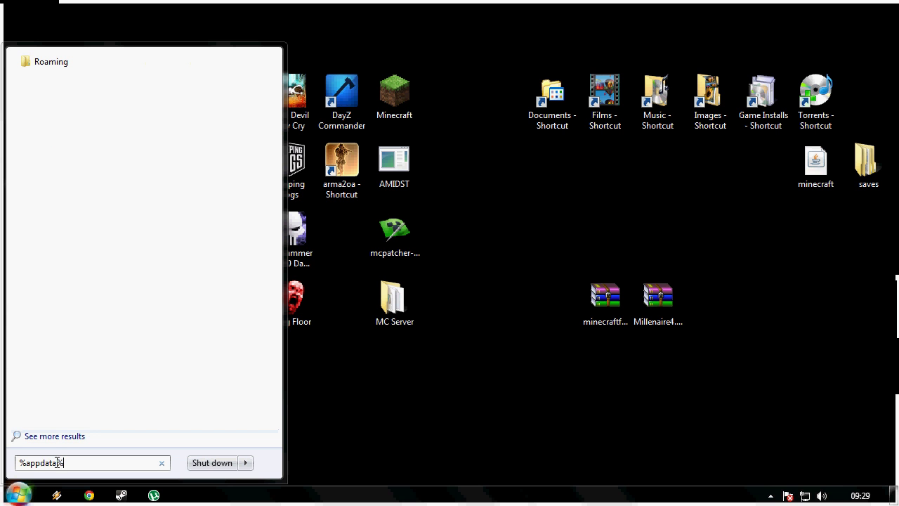
click(59, 61)
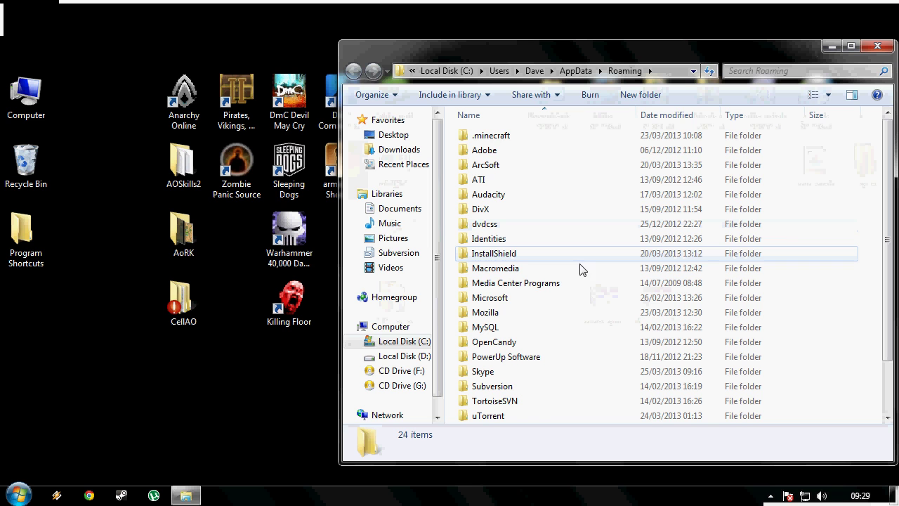
click(498, 136)
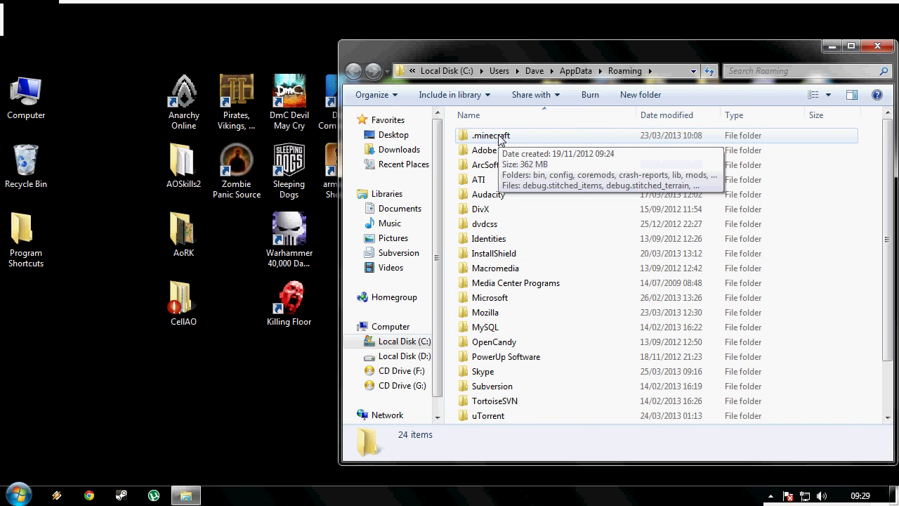
double_click(499, 137)
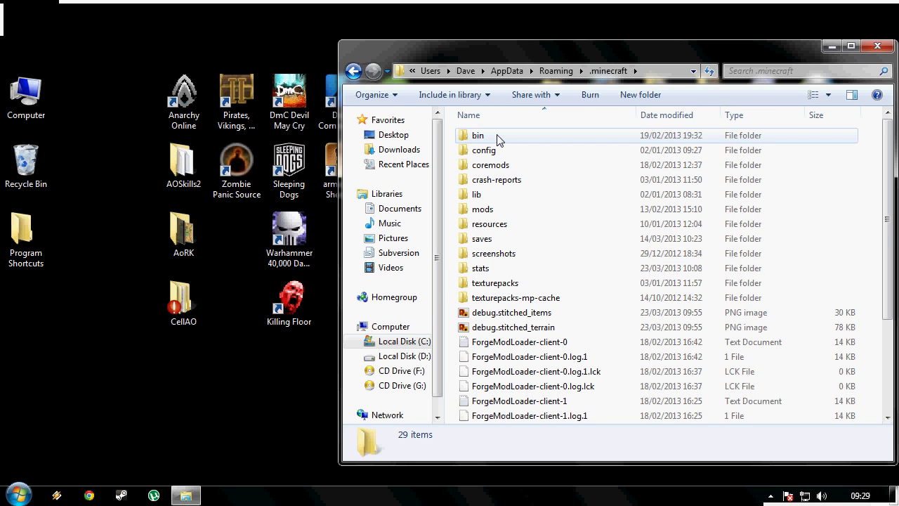
double_click(498, 138)
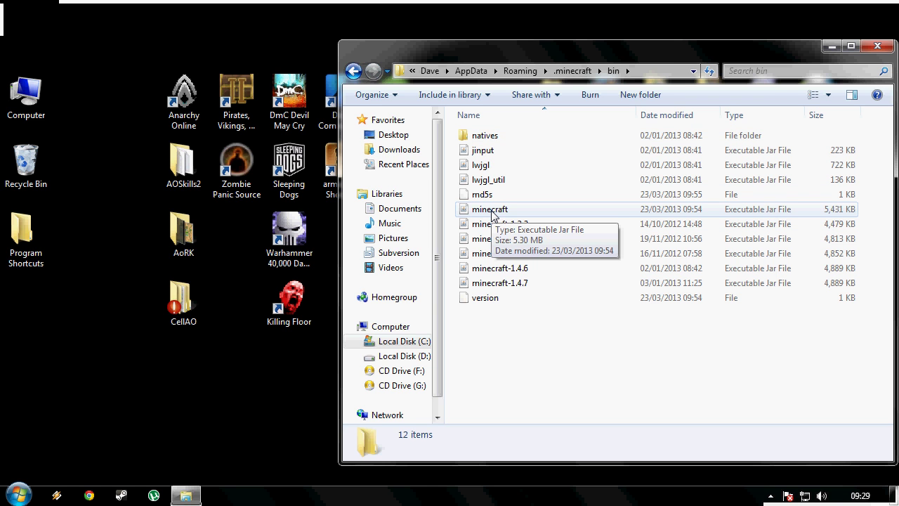
Open minecraft.jar with WinRAR, dismiss the licence reminder, and shrink the archive window so the desktop archives are uncovered.
drag(530, 59, 86, 31)
right_click(151, 183)
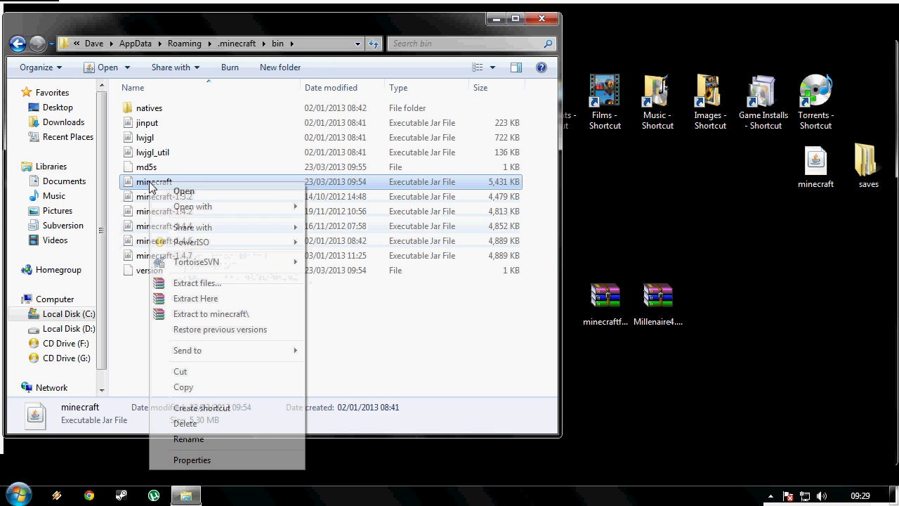
mouse_move(234, 212)
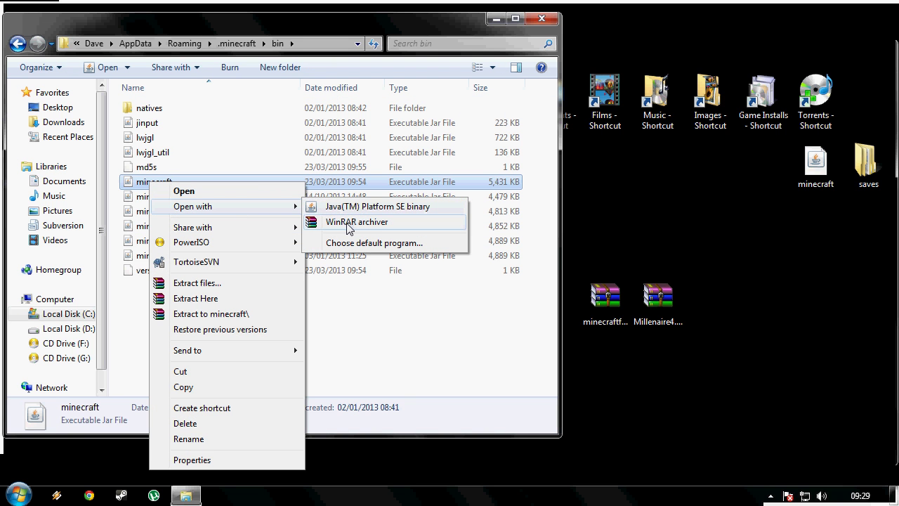
click(355, 222)
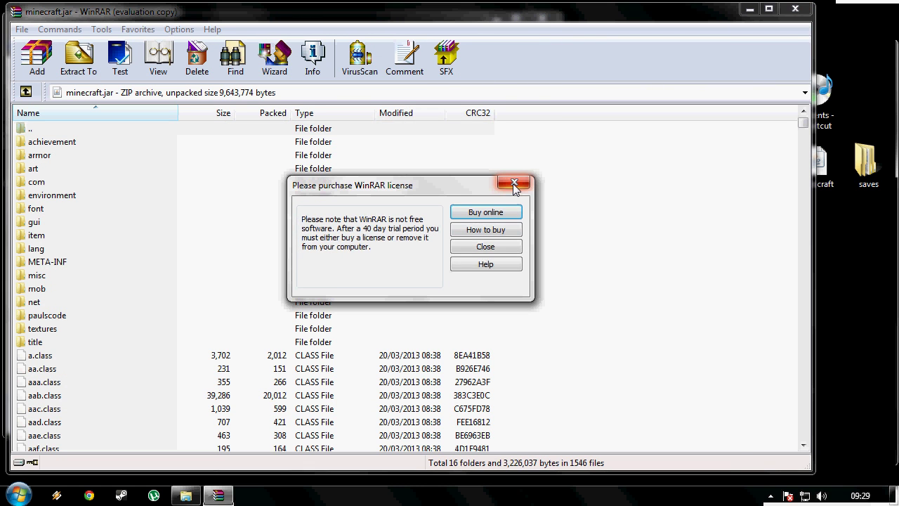
click(513, 183)
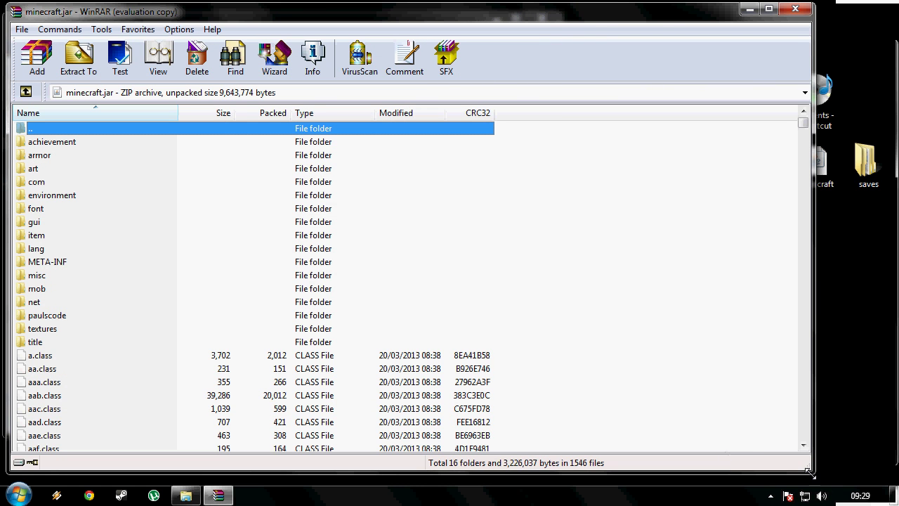
drag(808, 473, 392, 433)
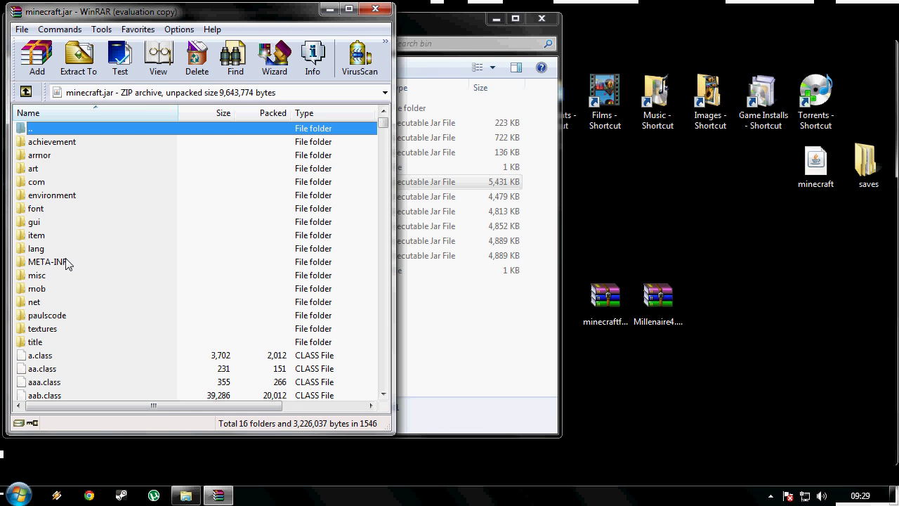
Delete the META-INF folder from minecraft.jar.
click(89, 266)
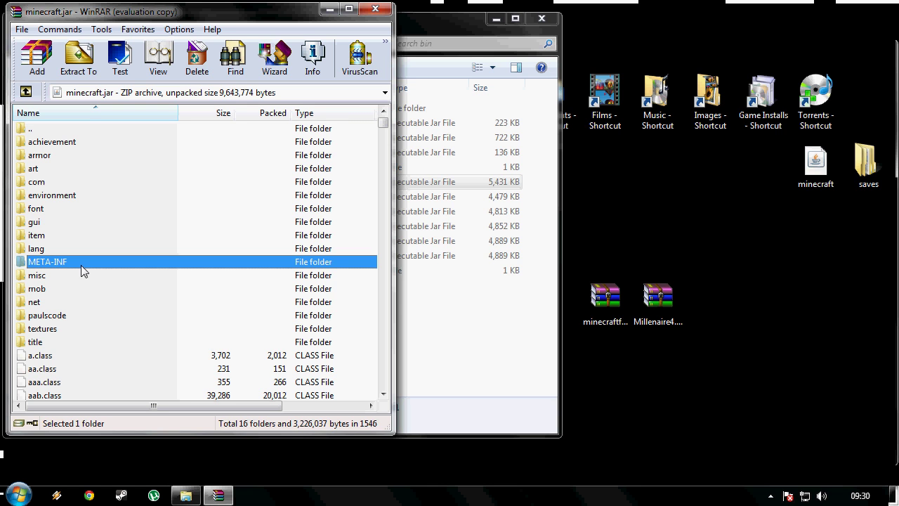
key(F2)
key(BackSpace)
click(140, 276)
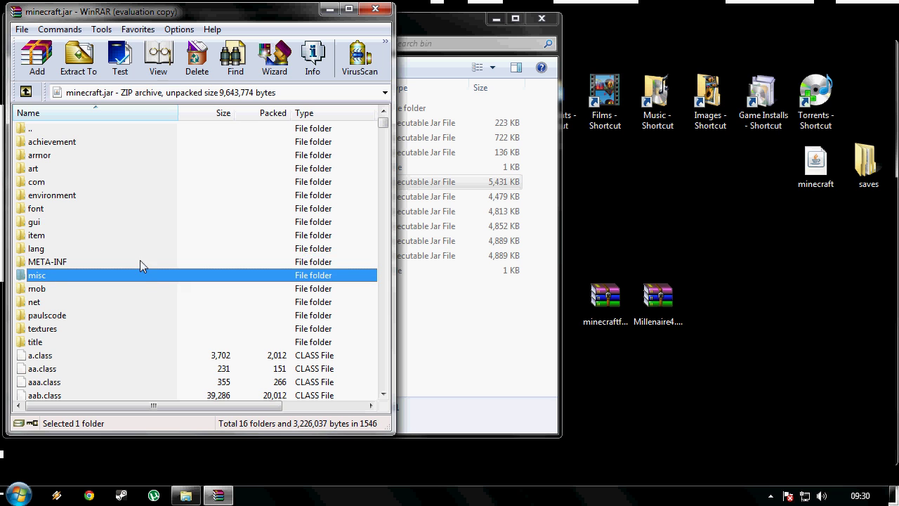
click(139, 262)
key(Delete)
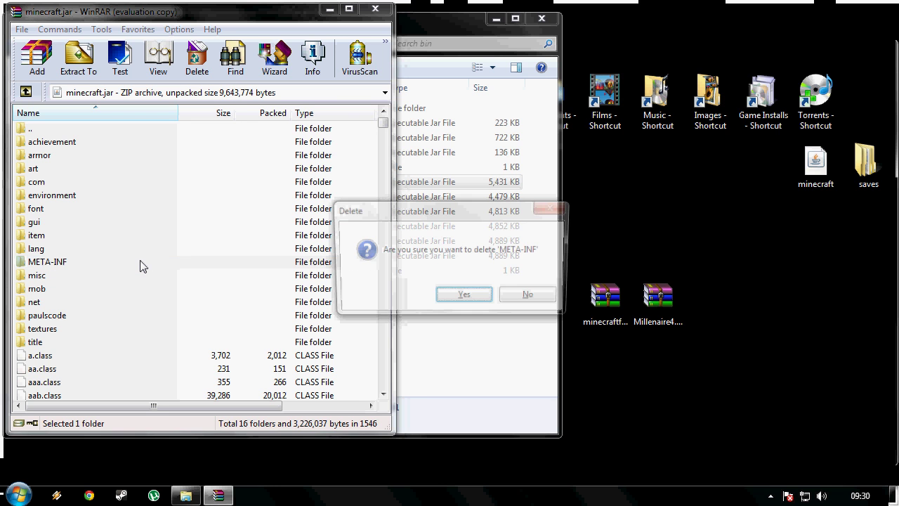
click(457, 298)
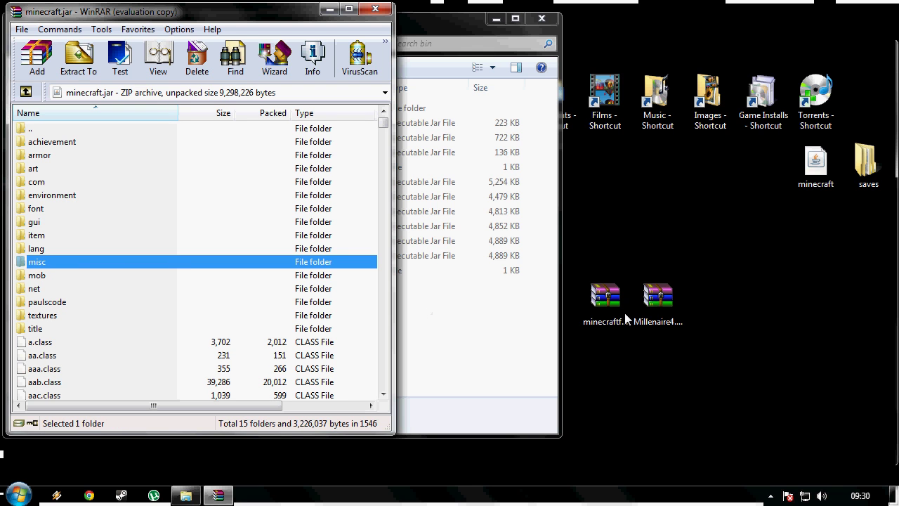
Open the downloaded minecraftforge-universal archive with WinRAR and arrange its window beside the minecraft.jar window.
right_click(604, 301)
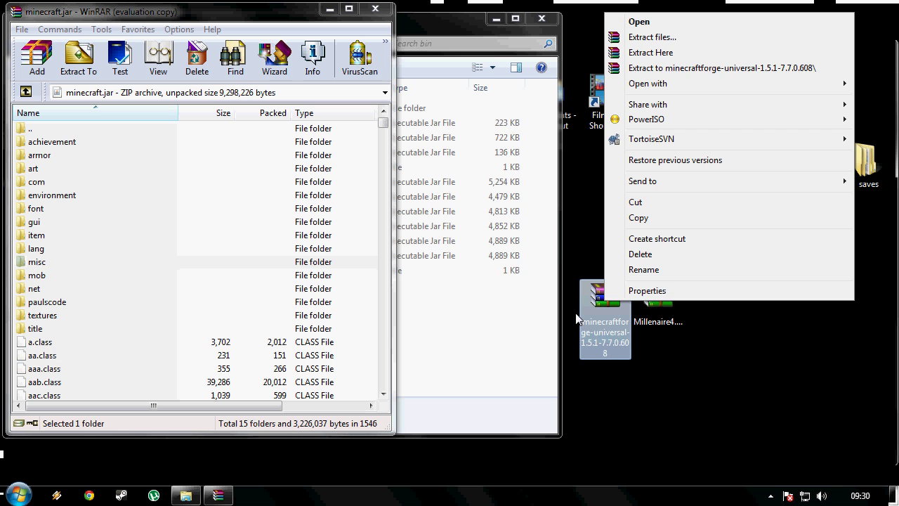
mouse_move(649, 84)
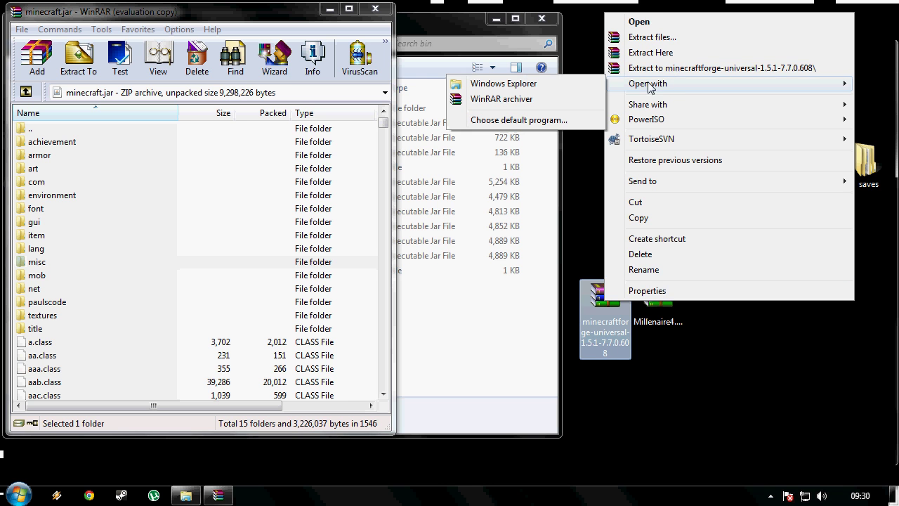
click(528, 99)
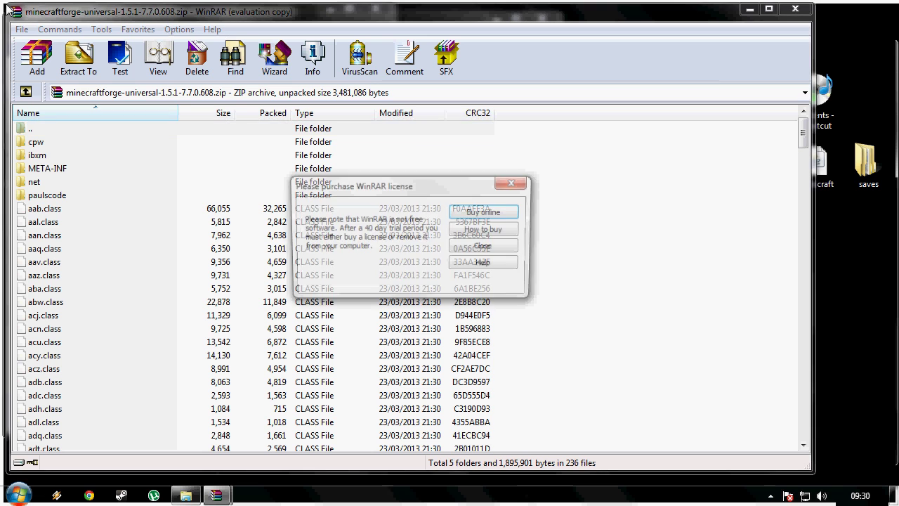
key(Escape)
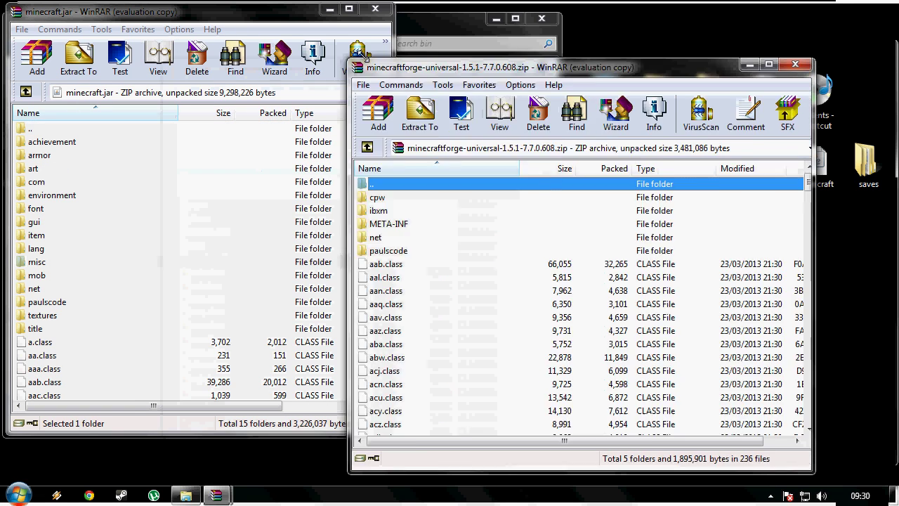
drag(381, 72, 433, 21)
Add all folders and files from the Forge archive to minecraft.jar using Add and replace files, and close both archives.
click(473, 172)
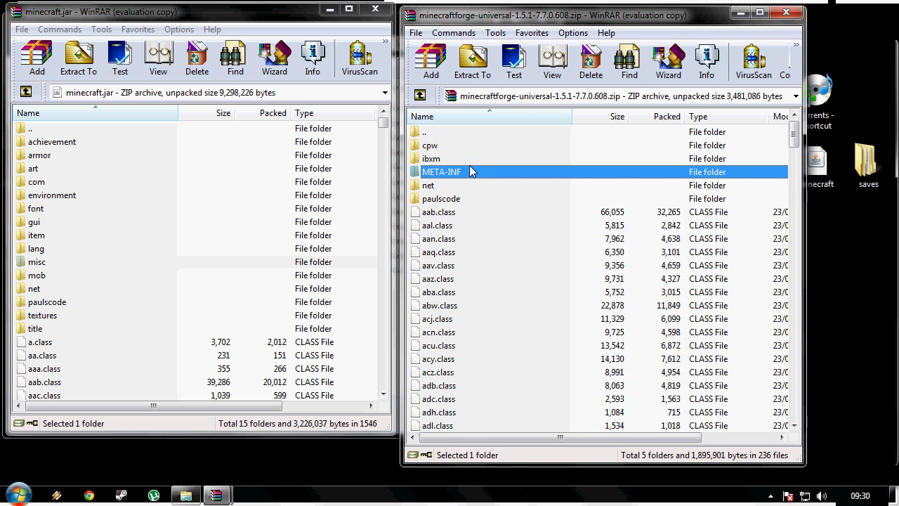
scroll(630, 210, down, 5)
drag(794, 151, 778, 135)
click(441, 138)
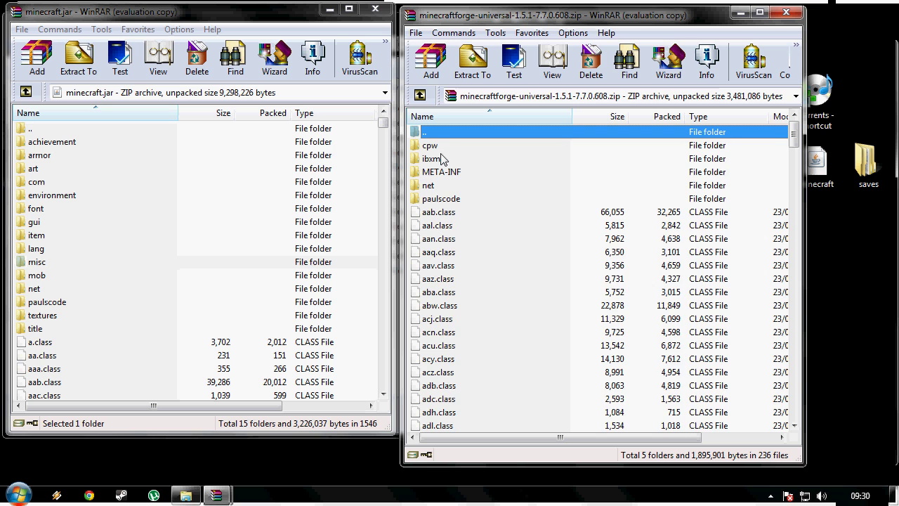
key(ctrl+a)
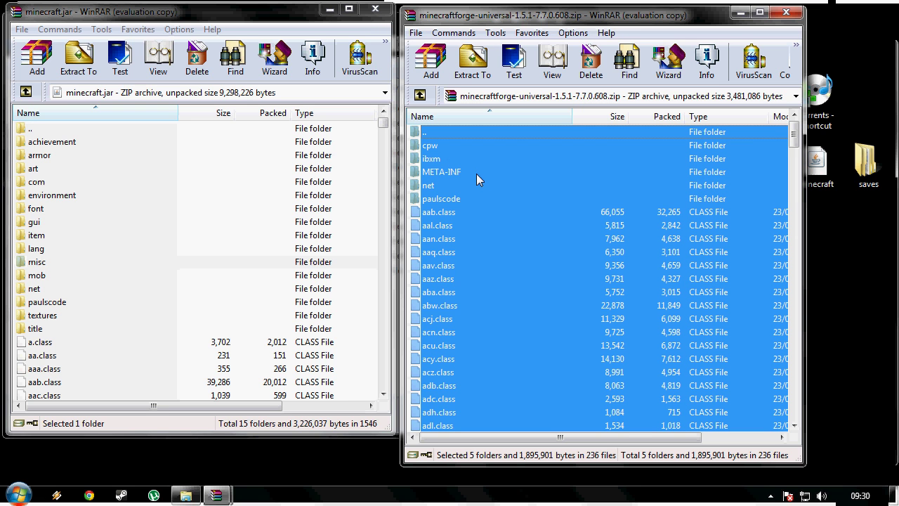
drag(459, 200, 160, 199)
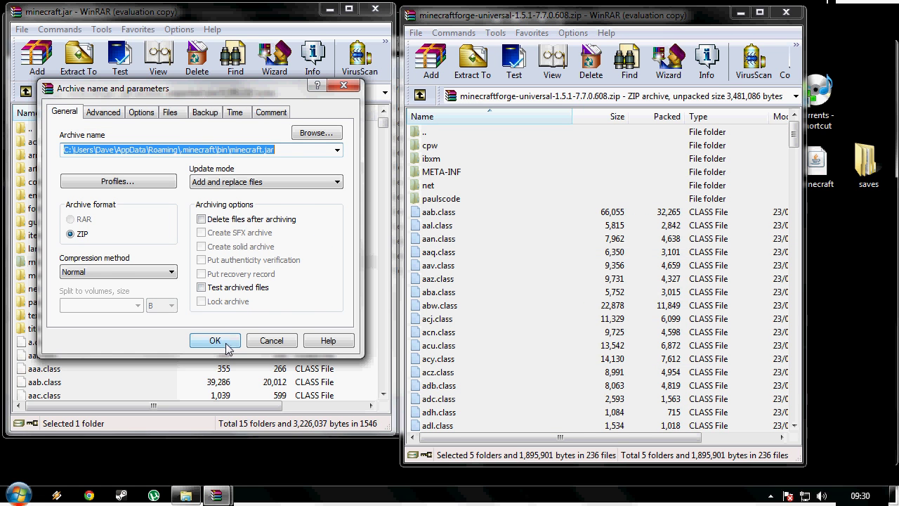
click(215, 341)
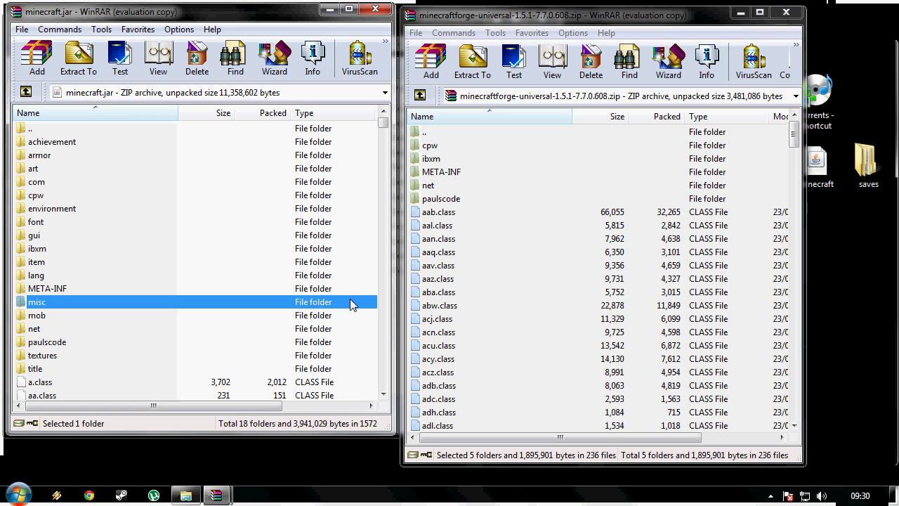
click(787, 16)
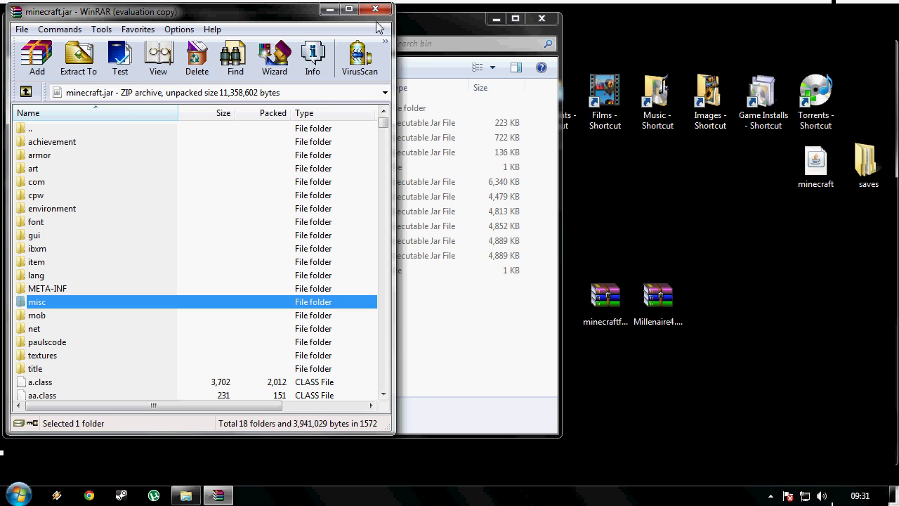
click(382, 9)
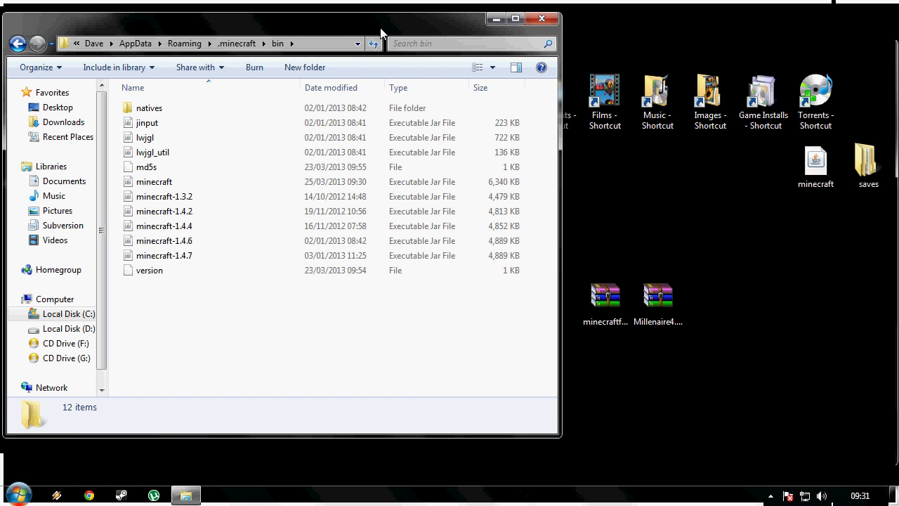
Open the mods folder inside .minecraft and move its window so the desktop archives are uncovered.
drag(380, 27, 467, 36)
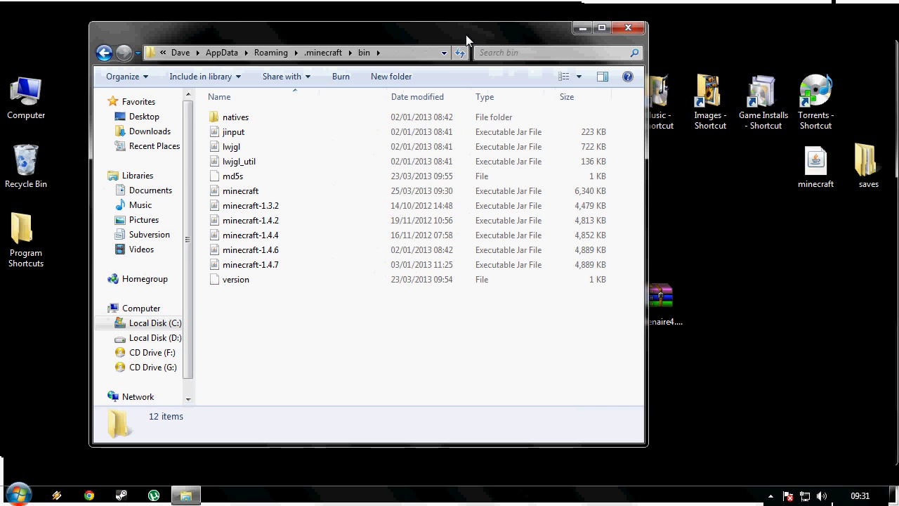
click(334, 55)
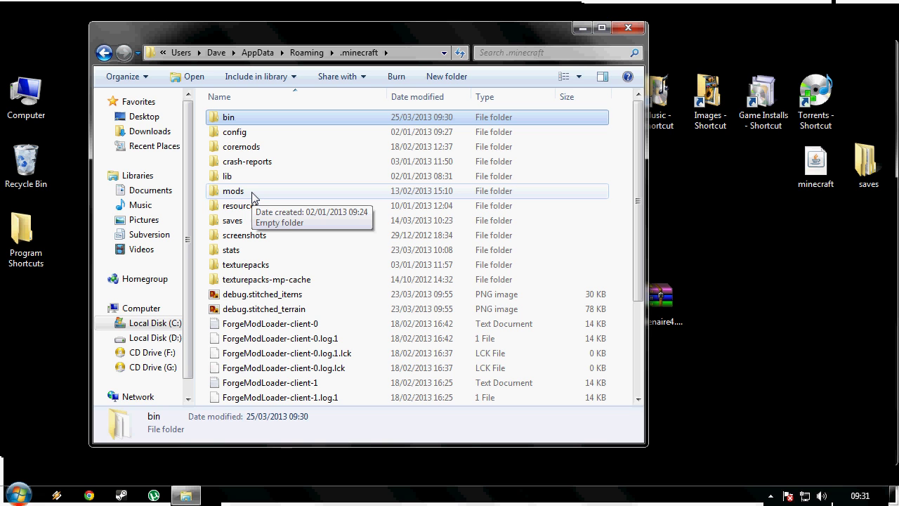
double_click(253, 197)
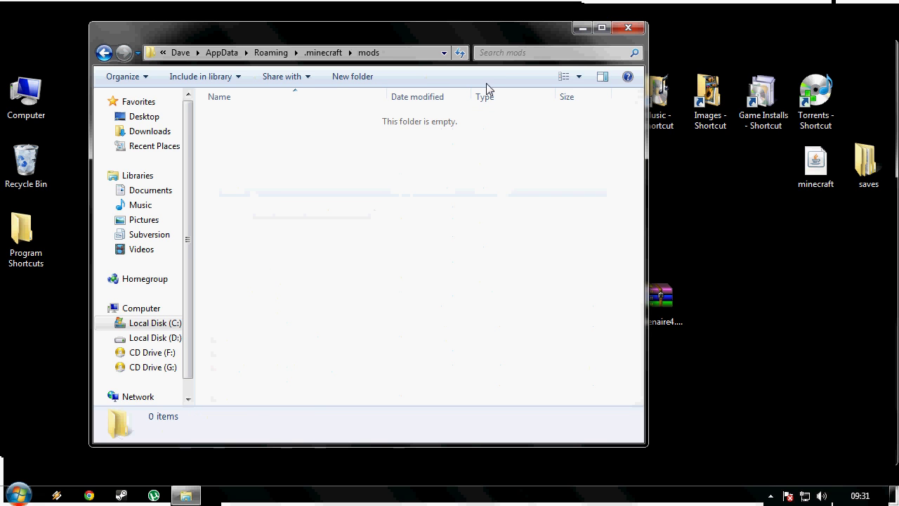
drag(492, 41, 419, 36)
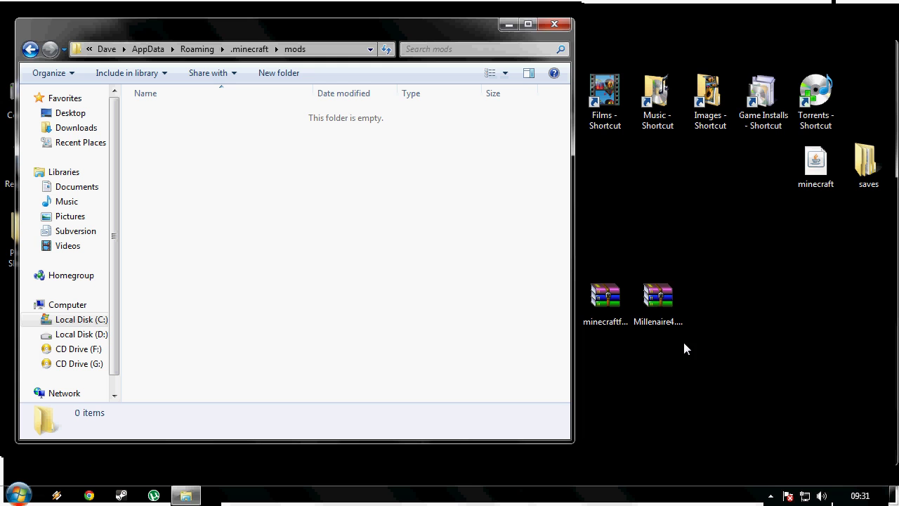
Open the Millenaire4.5.0 archive with WinRAR, dismiss the licence reminder, and place its window beside the mods folder.
click(653, 299)
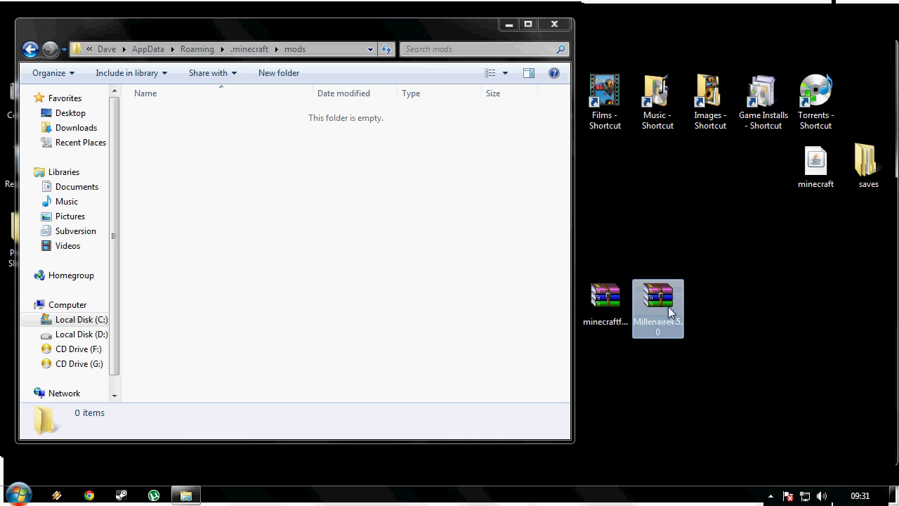
right_click(668, 307)
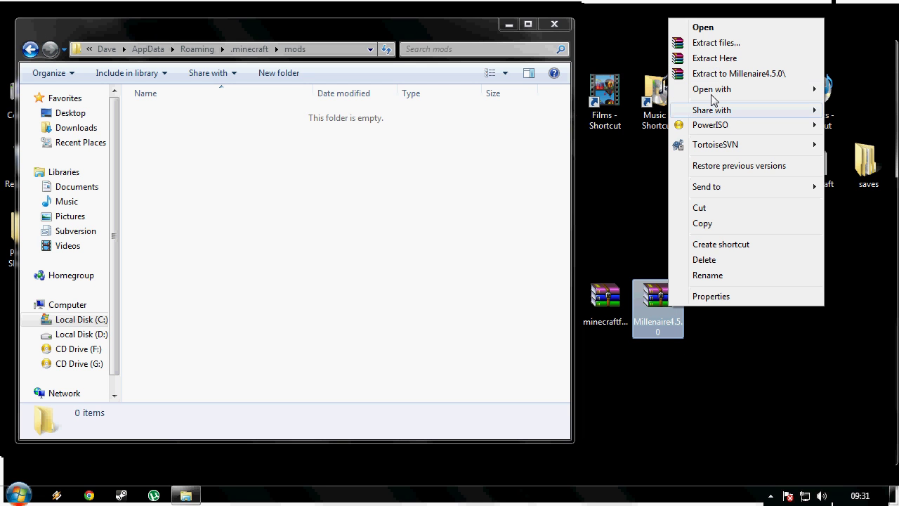
mouse_move(700, 96)
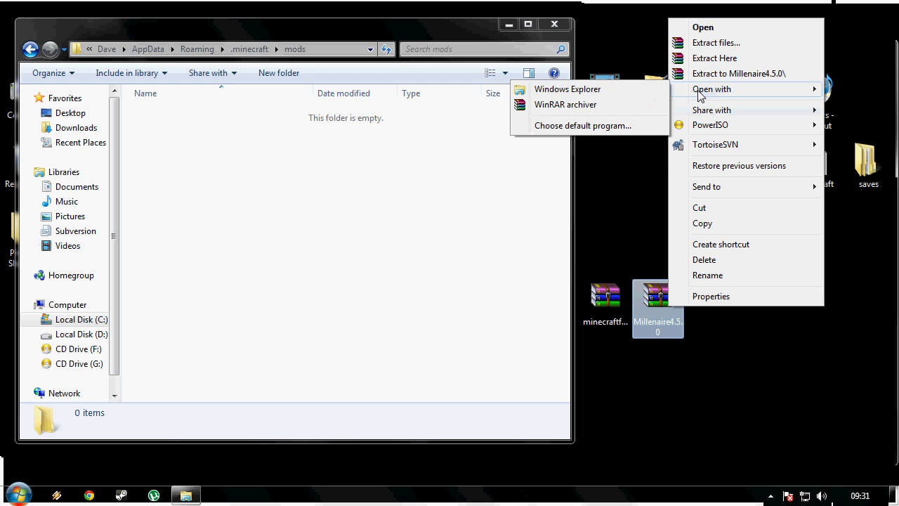
click(597, 105)
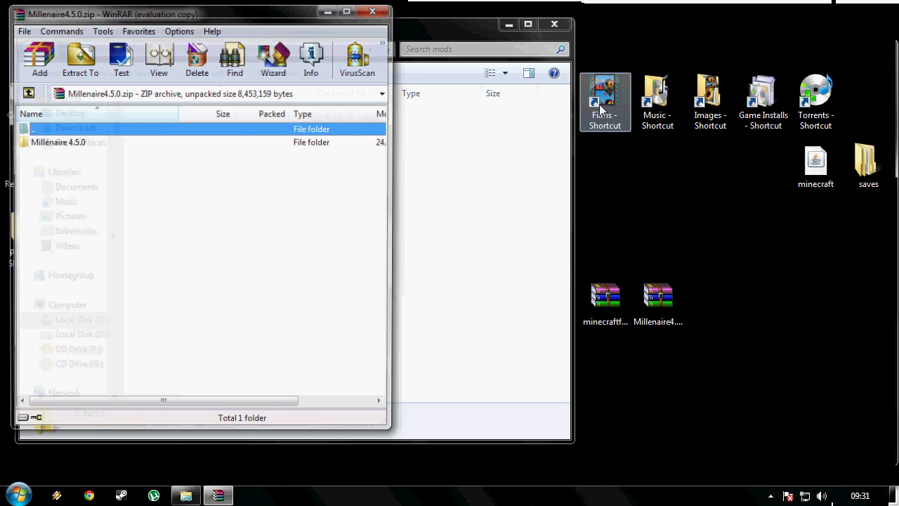
drag(181, 15, 560, 94)
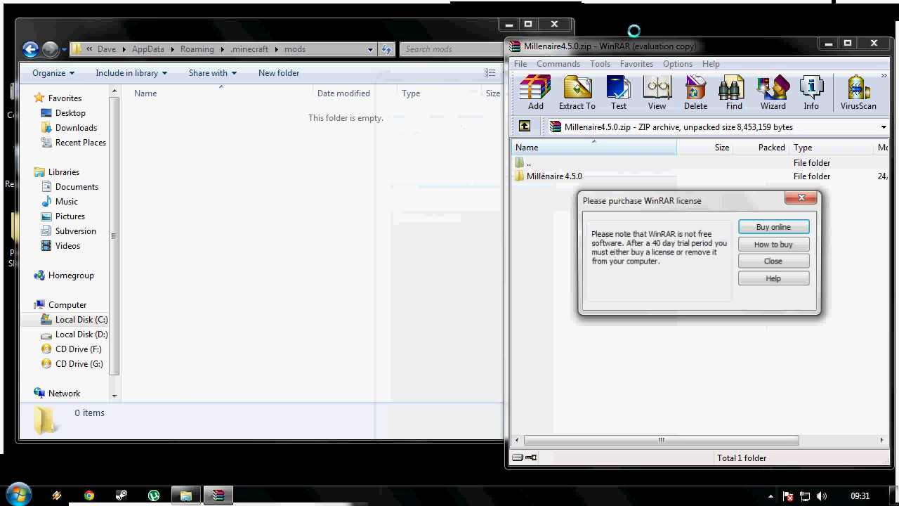
click(815, 200)
mouse_move(702, 11)
mouse_down()
mouse_move(201, 14)
mouse_move(664, 36)
mouse_move(692, 20)
mouse_up()
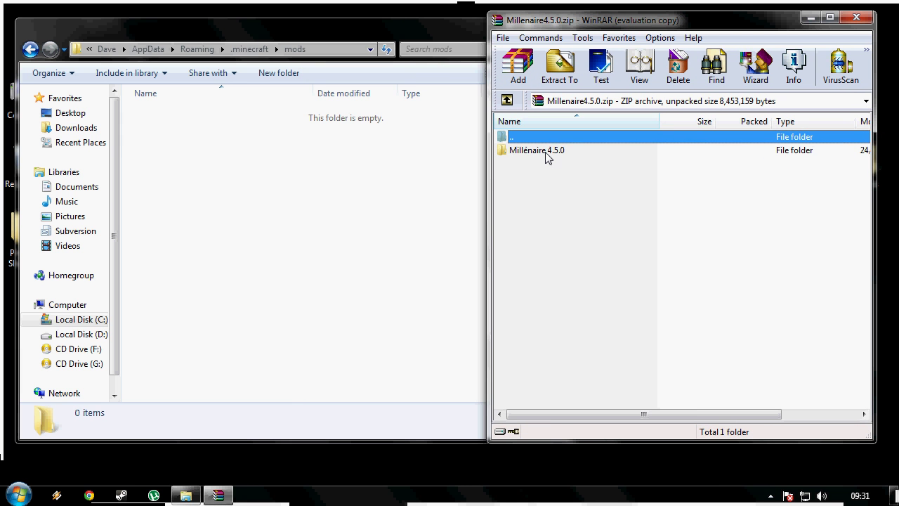
Extract millenaire, millenaire-custom and millenaire4.5.0.zip from the archive's Put in mods folder into the mods folder, and close both windows.
double_click(547, 154)
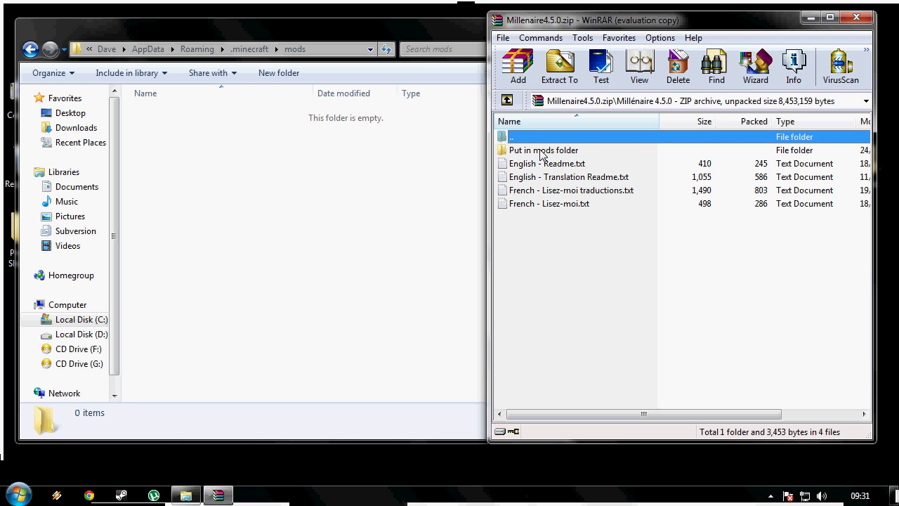
double_click(543, 150)
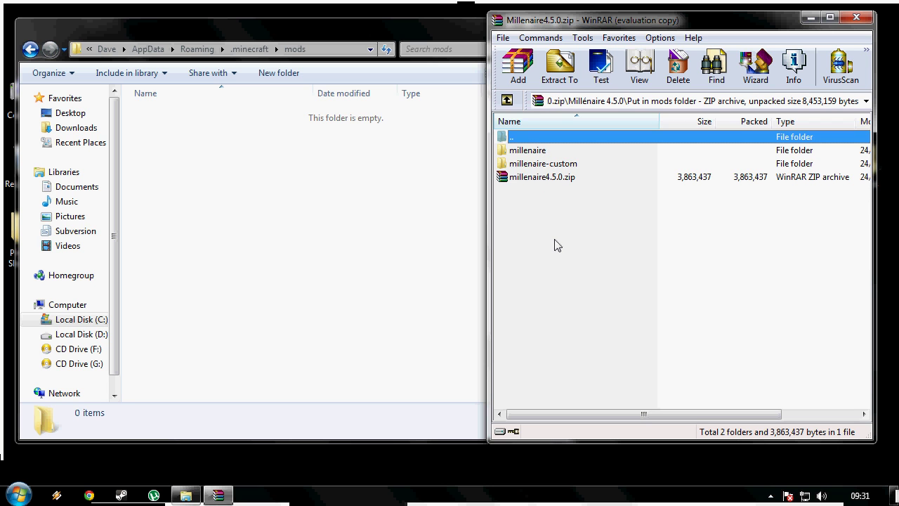
drag(553, 239, 511, 146)
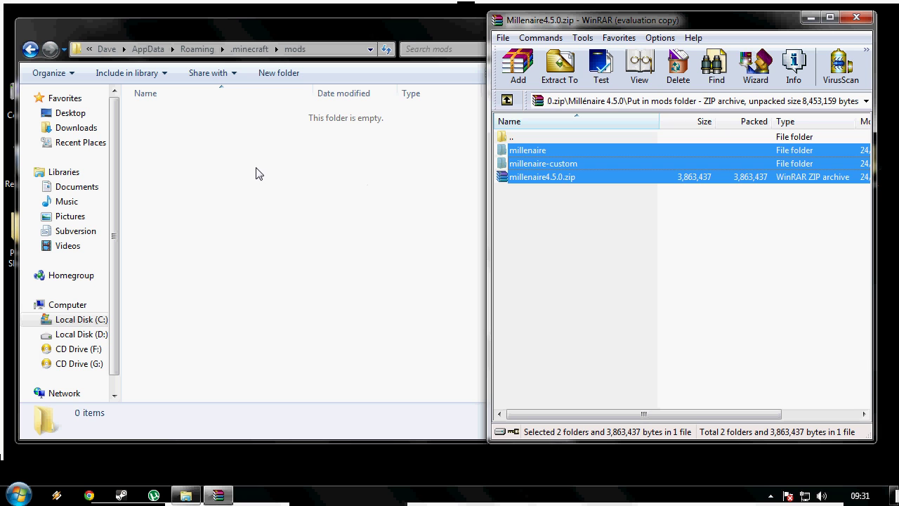
drag(258, 173, 262, 176)
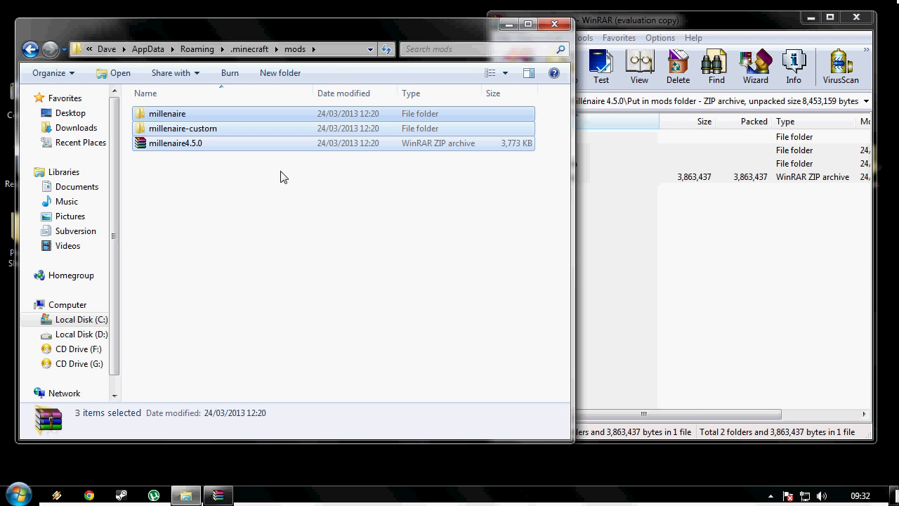
click(561, 27)
drag(513, 19, 316, 19)
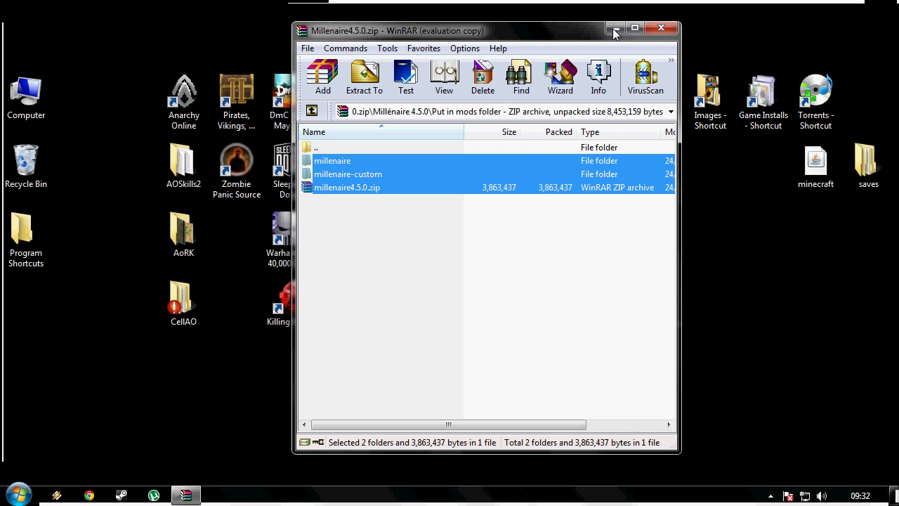
click(654, 25)
Launch Minecraft, log in with the remembered account, and go to the title screen to check the Forge version and loaded mods.
click(398, 71)
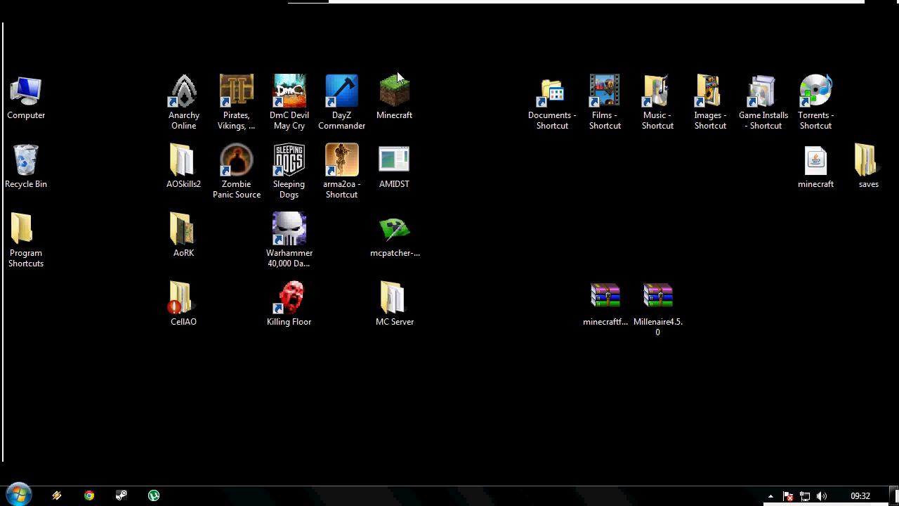
double_click(416, 106)
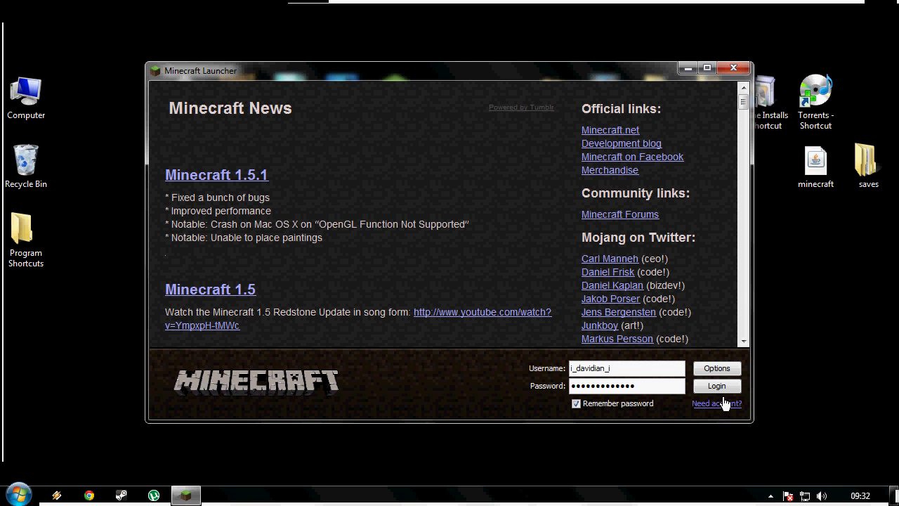
click(716, 386)
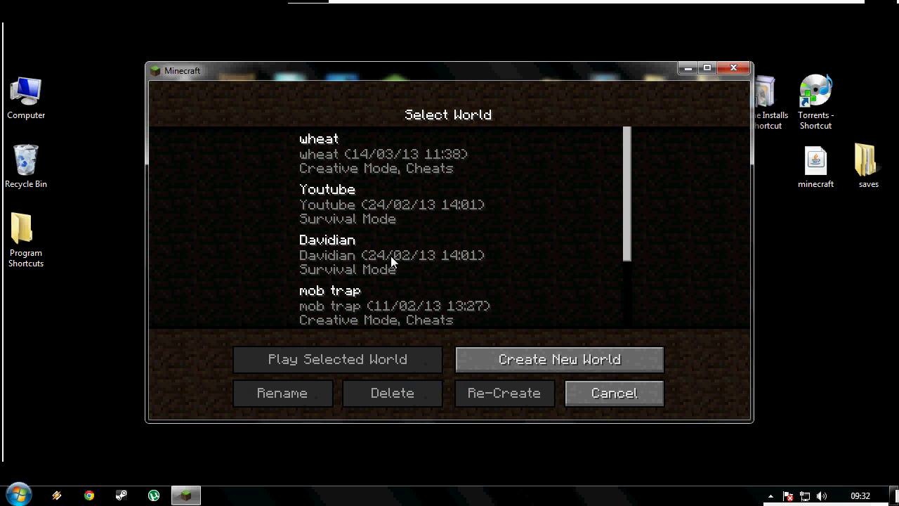
click(624, 394)
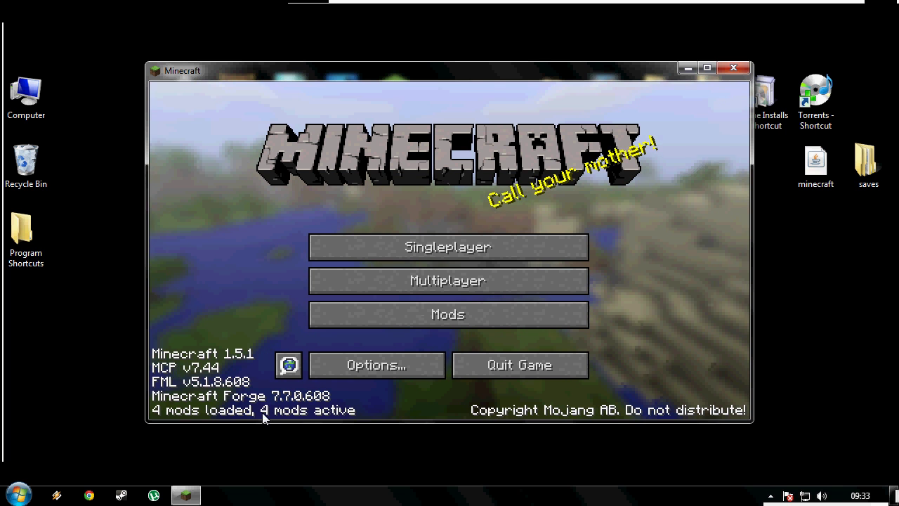
Create a new singleplayer world named New World in Survival mode.
click(452, 250)
click(621, 354)
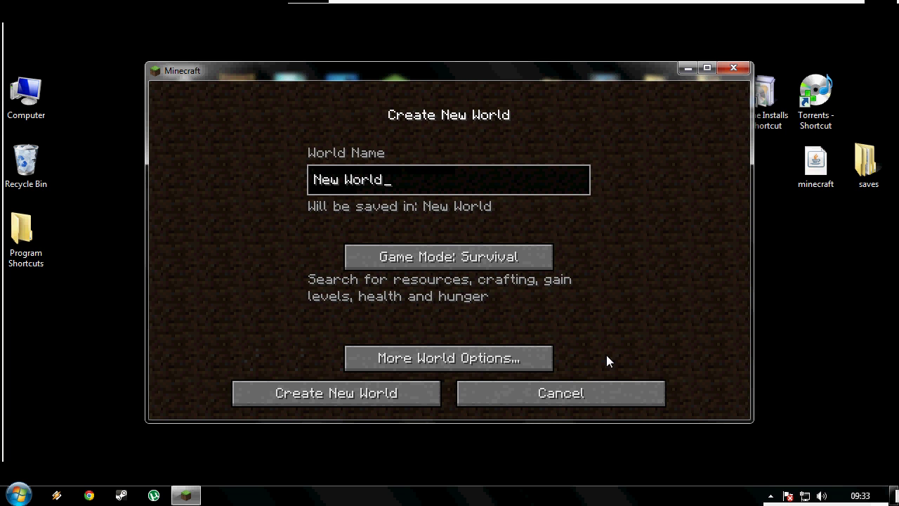
click(392, 394)
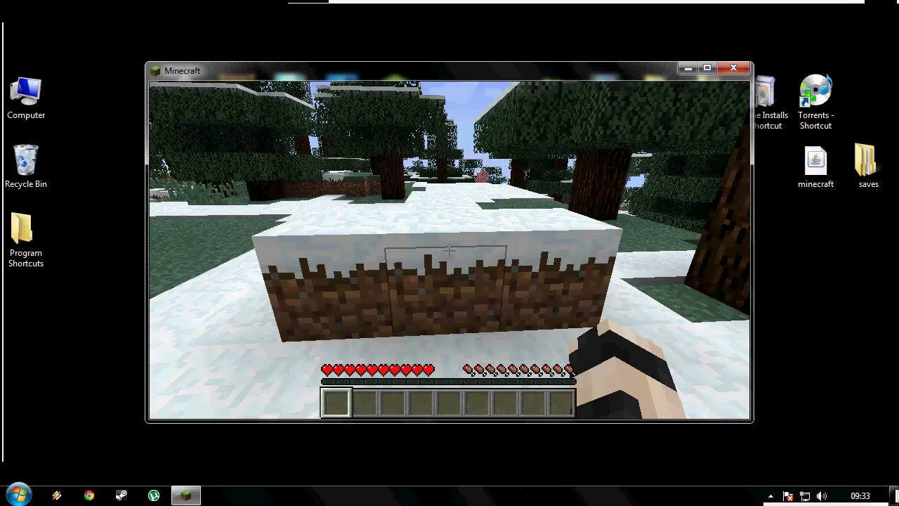
Check for nearby Millénaire villages and walk through the snowy forest around the spawn point.
click(450, 250)
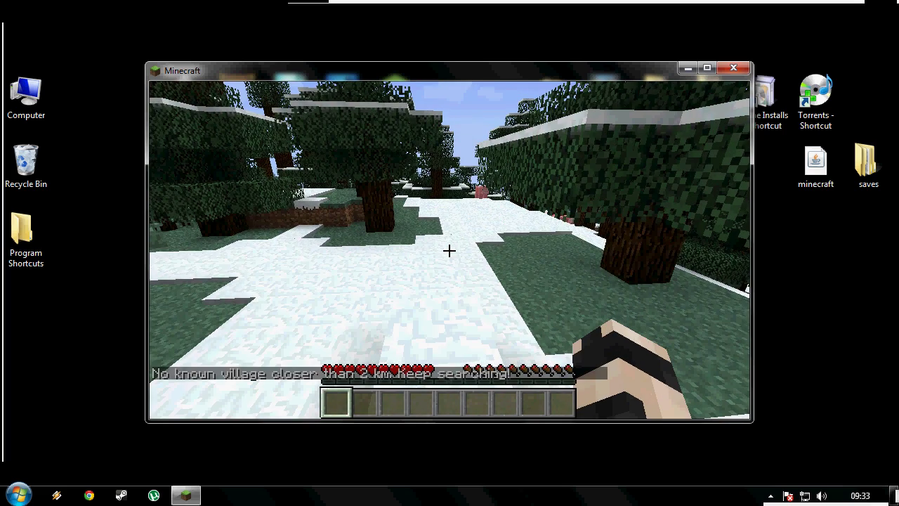
key(w)
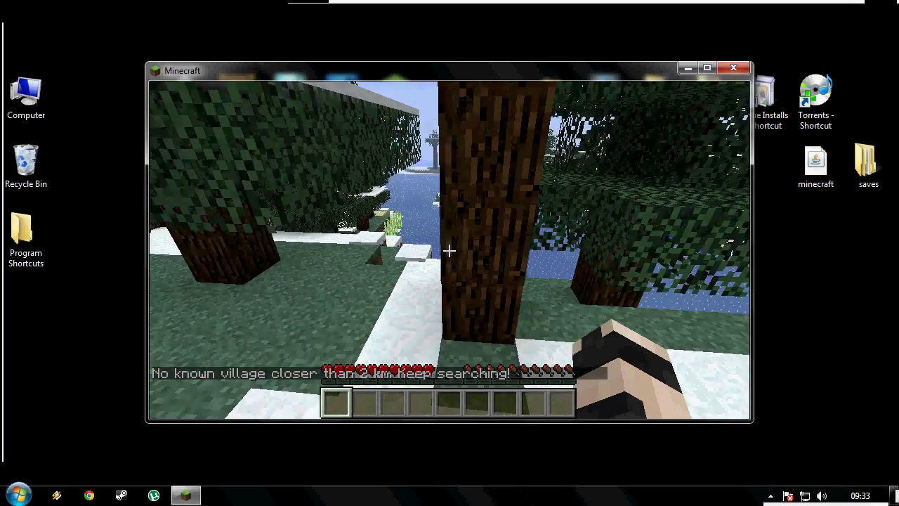
key(w)
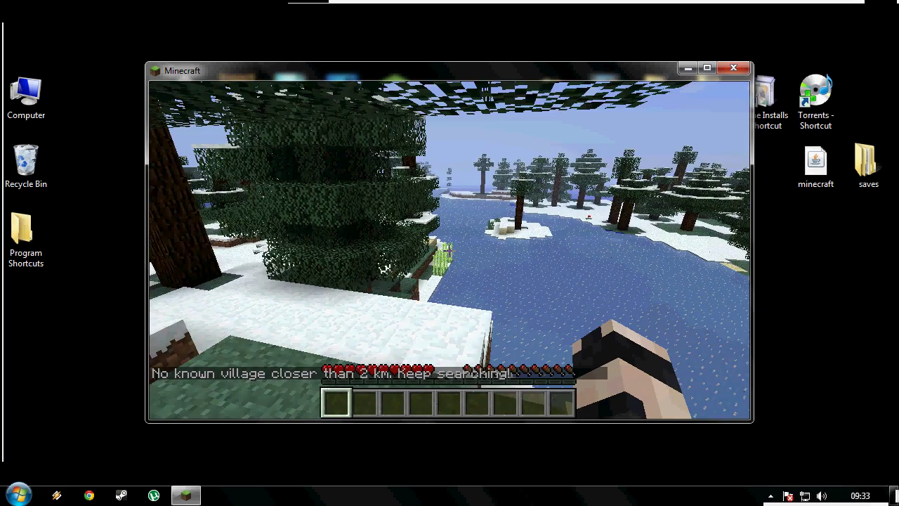
key(w)
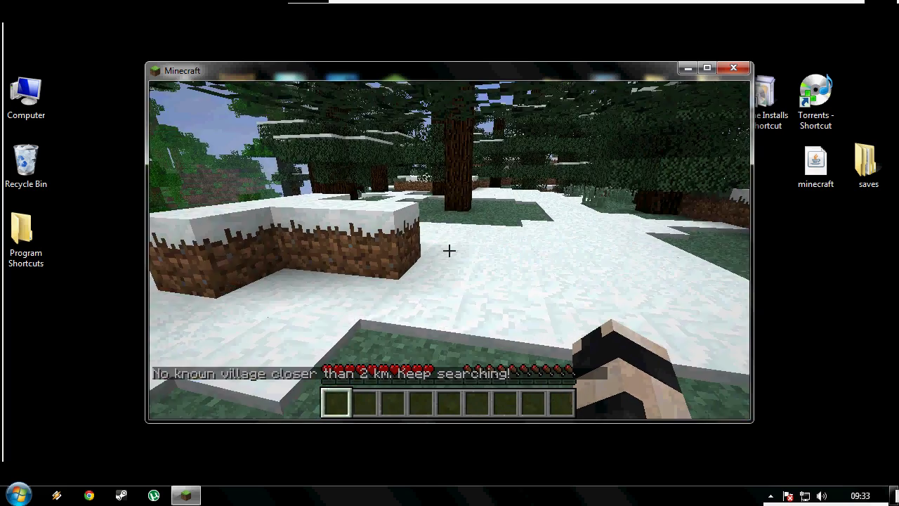
key(w)
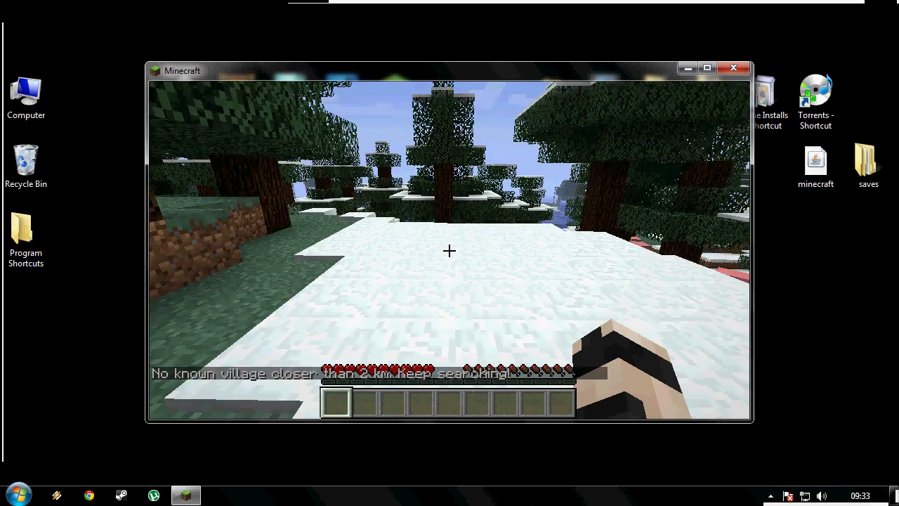
key(w)
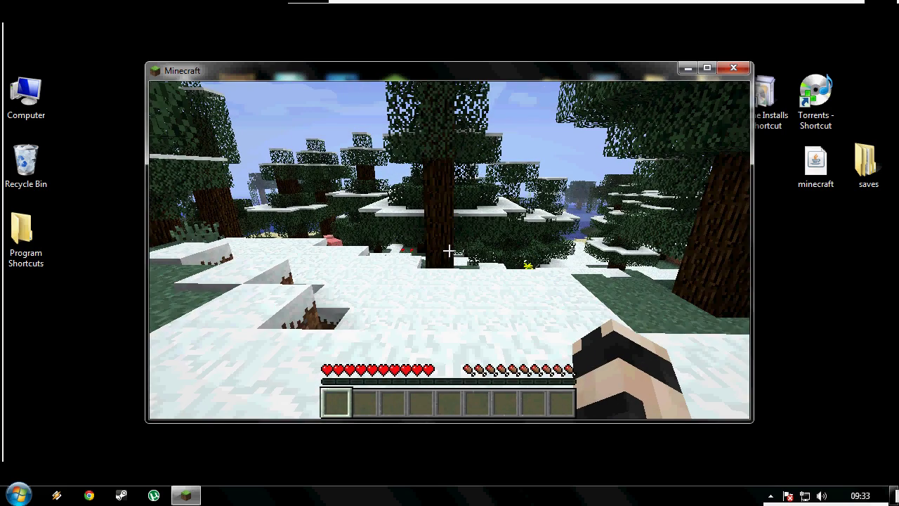
Save the world, return to the title screen, and quit Minecraft.
key(Escape)
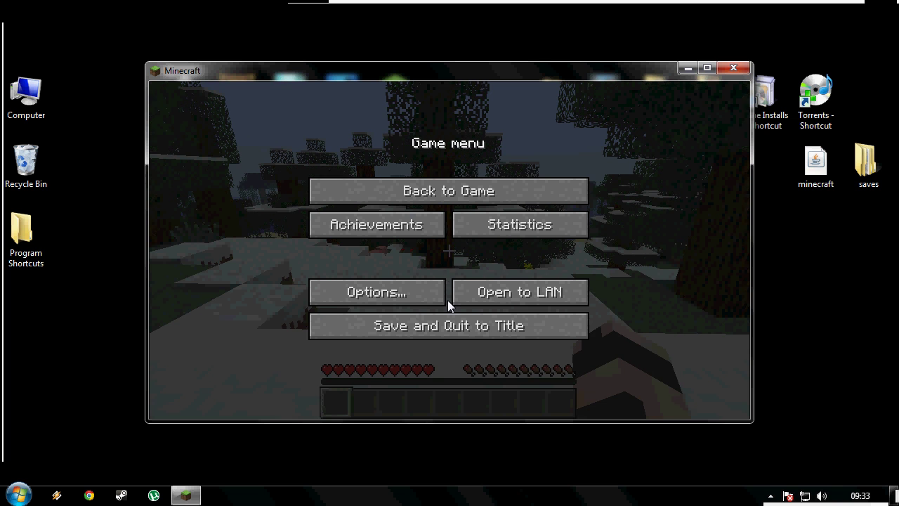
click(447, 326)
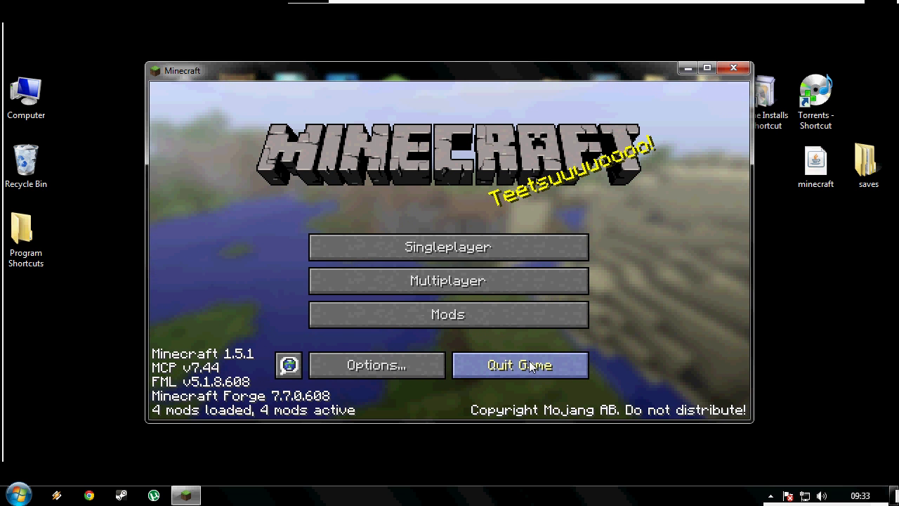
click(531, 365)
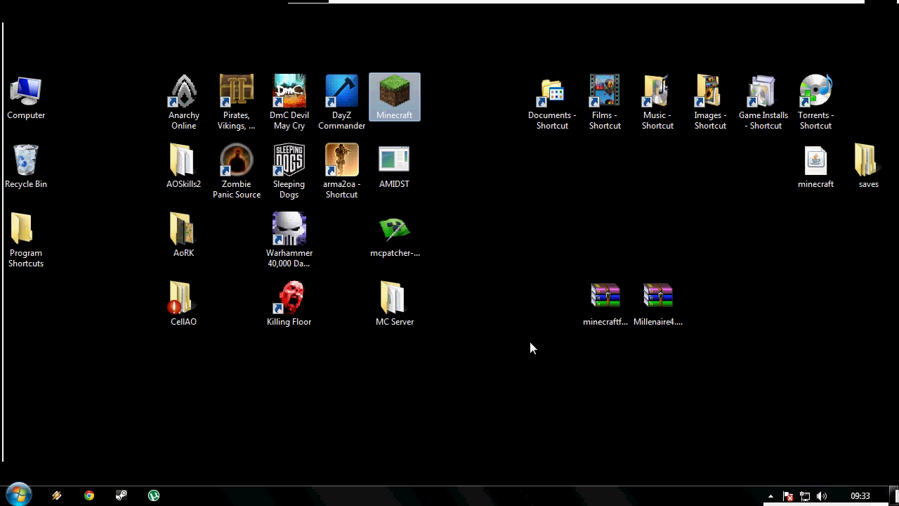
drag(542, 239, 774, 364)
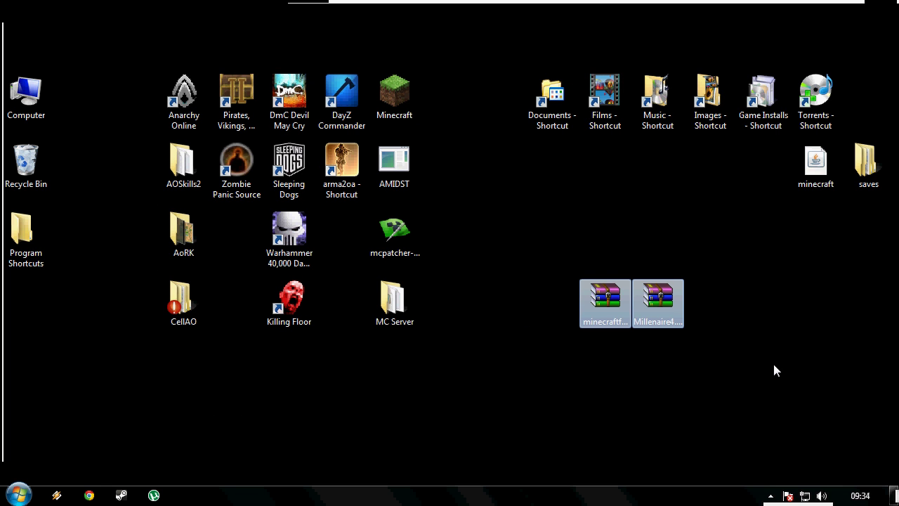
click(491, 374)
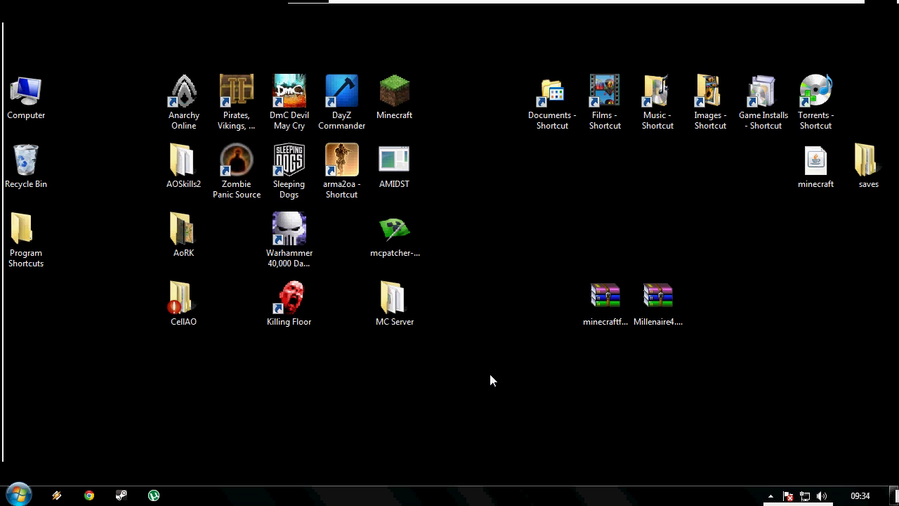